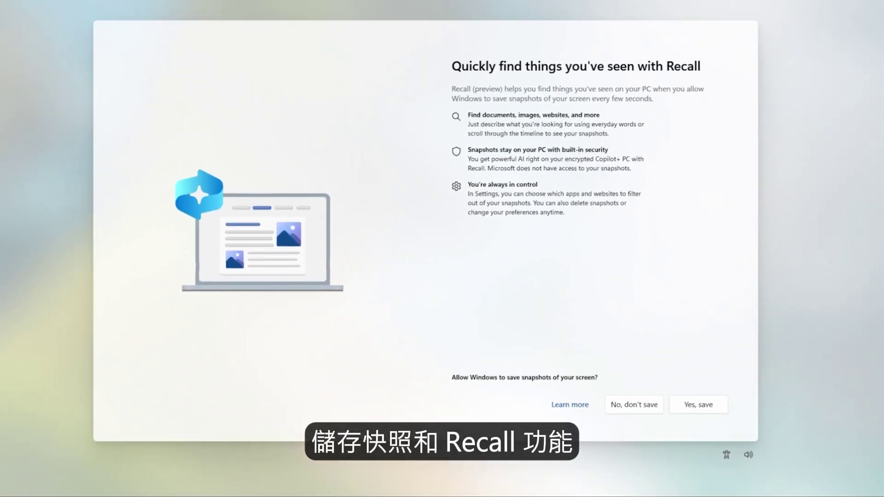
# - Choose "No, don't save" for Recall snapshots and let setup finish to the desktop
pyautogui.click(637, 410)
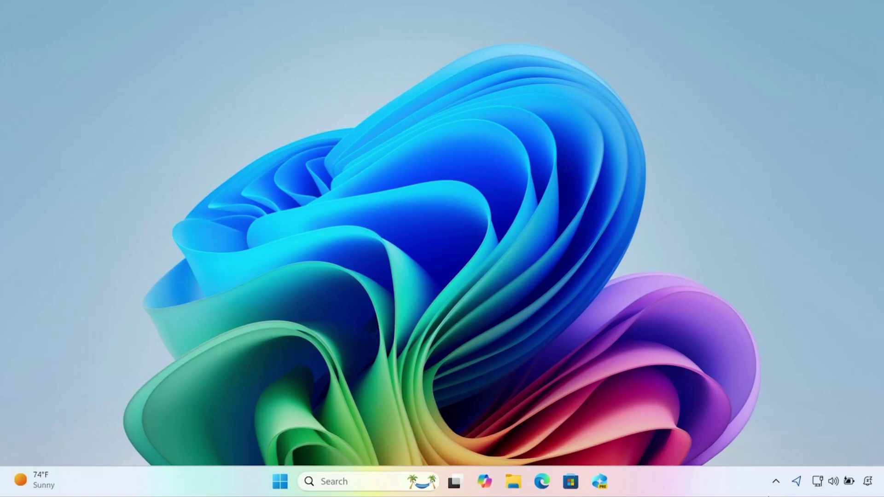
# - Launch Recall from the taskbar and step through its intro pages to the Save snapshots question
pyautogui.click(600, 482)
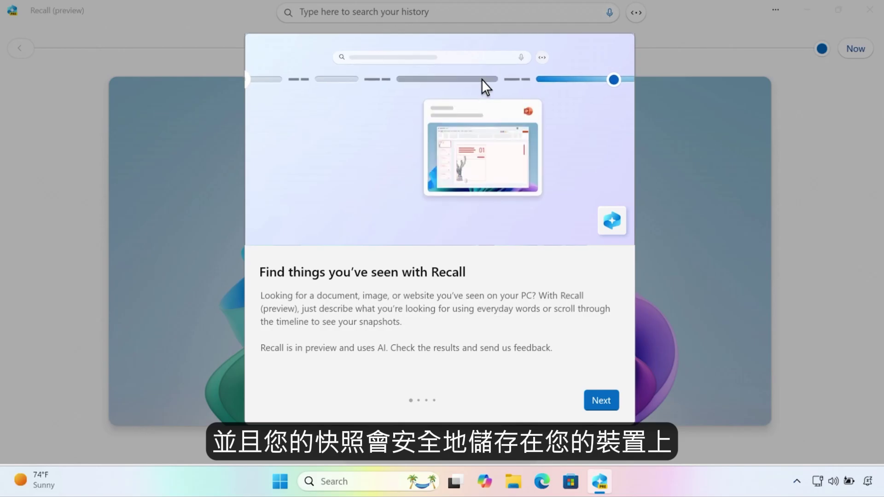
pyautogui.press('Tab')
pyautogui.press('Return')
pyautogui.press('Return')
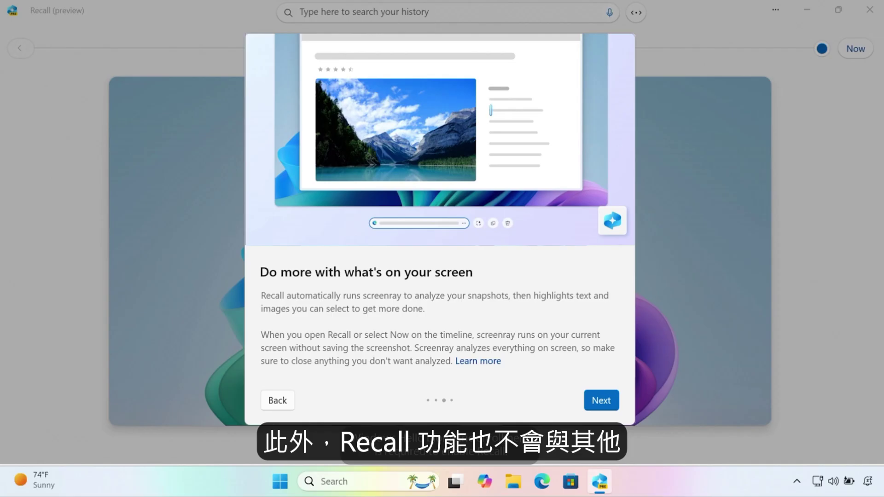
pyautogui.press('Return')
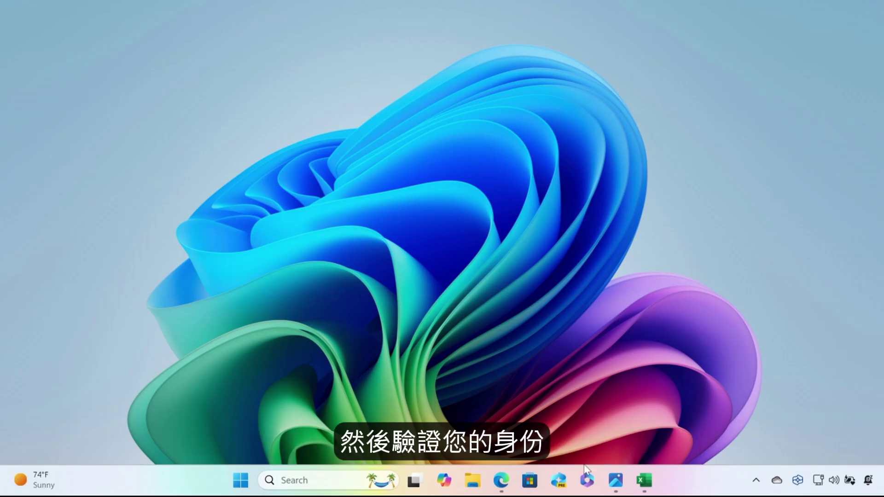
# - Open Recall and confirm identity in Windows Security to load the snapshot timeline from May 25
pyautogui.click(564, 481)
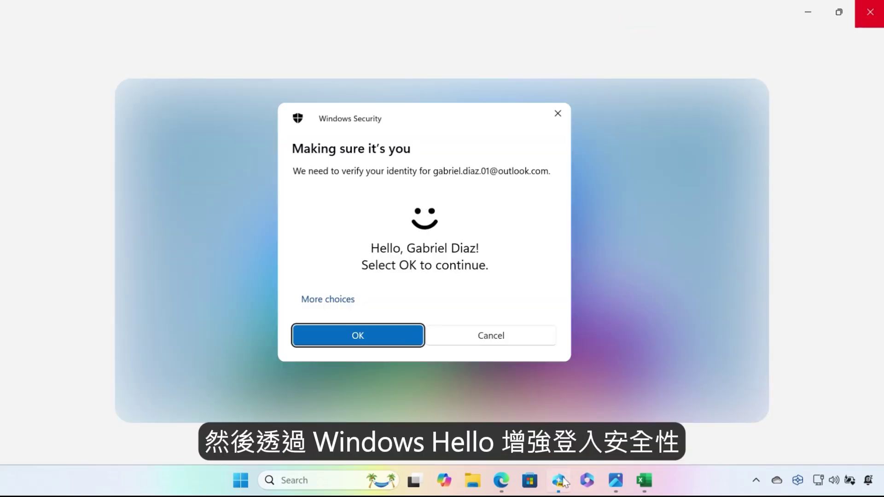
pyautogui.press('Return')
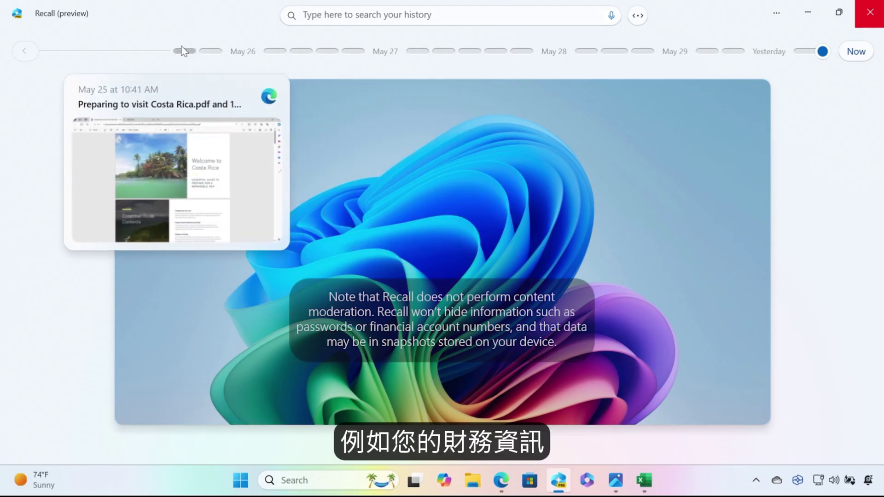
# - Jump to the May 25 VaultDen snapshot, permanently delete it, and close Recall
pyautogui.click(189, 51)
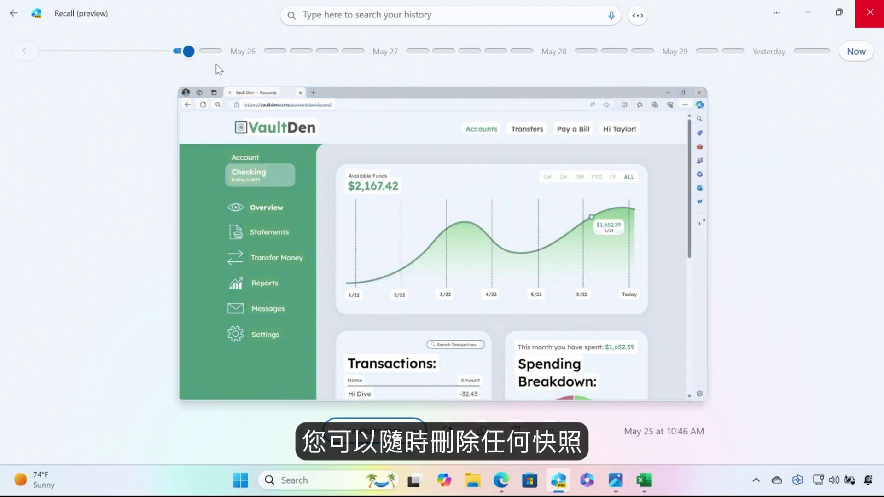
pyautogui.click(516, 430)
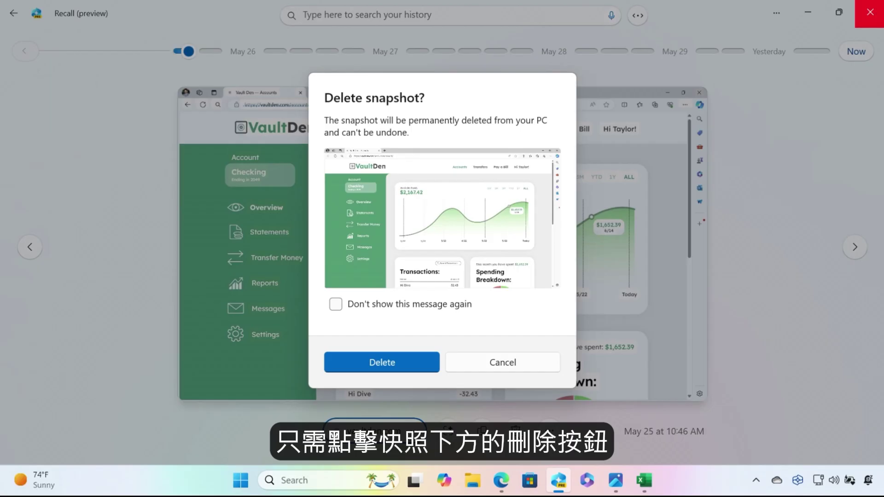
pyautogui.click(416, 370)
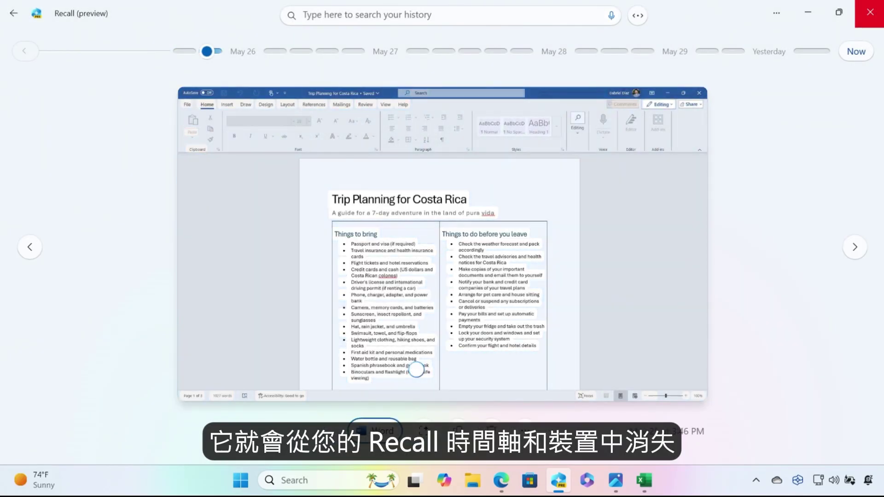
pyautogui.click(865, 13)
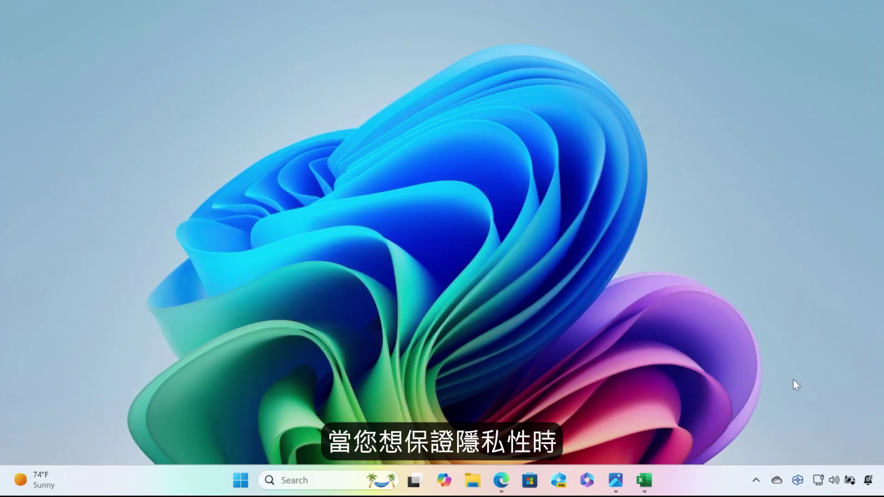
# - From the tray's Recall panel, pause snapshots until tomorrow, then resume them
pyautogui.click(798, 479)
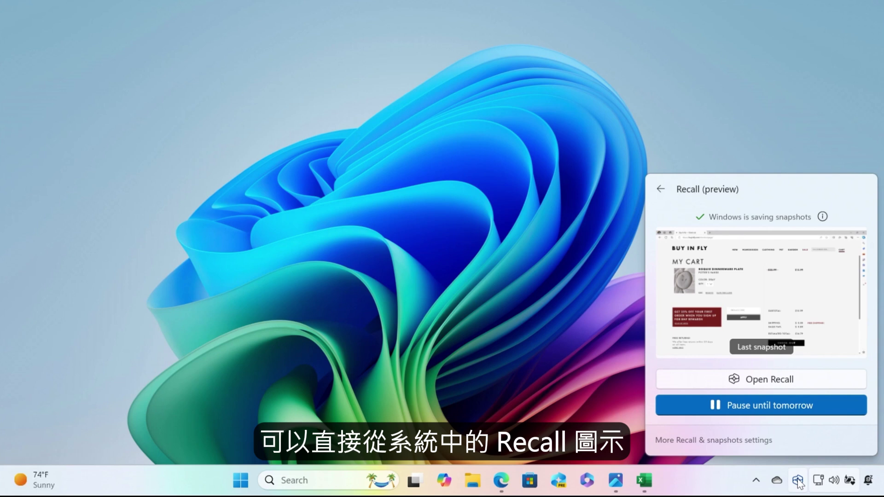
pyautogui.click(788, 411)
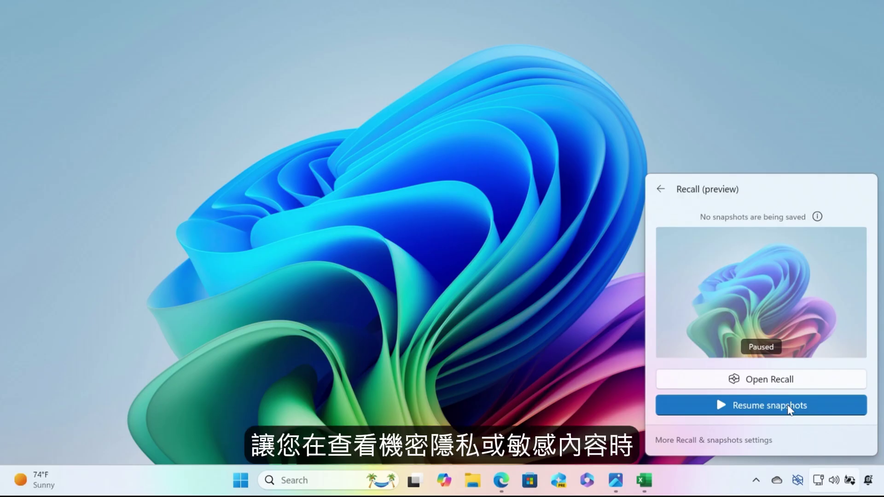
pyautogui.click(788, 407)
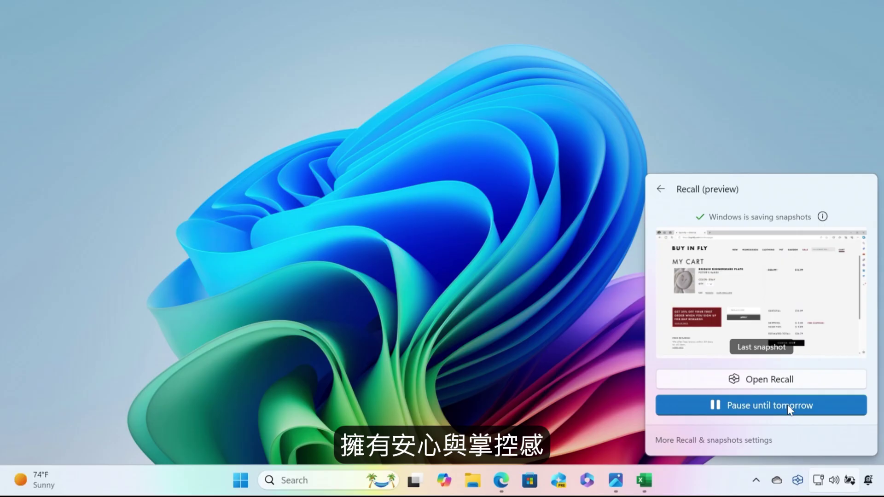
# - Open the Recall & snapshots settings page and toggle Save snapshots off, then back on
pyautogui.click(764, 439)
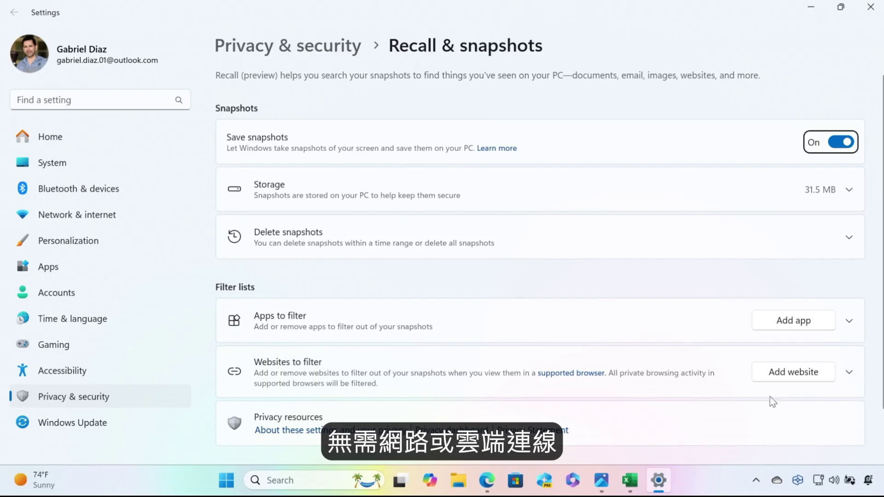
pyautogui.click(834, 150)
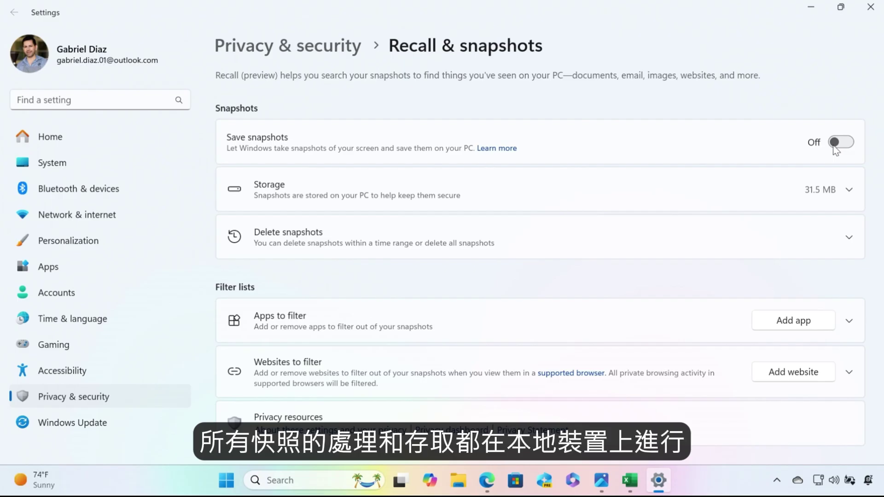
pyautogui.click(834, 149)
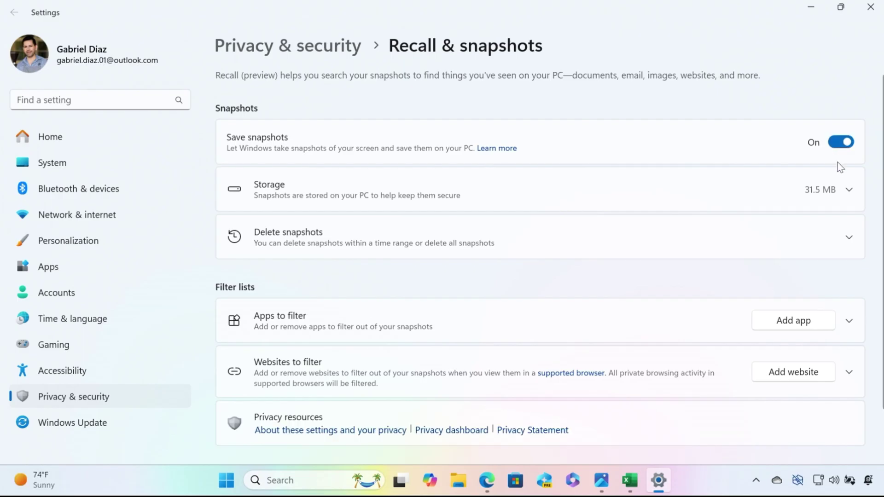
# - Review snapshot storage, keeping the 150 GB maximum, and compare it with system storage
pyautogui.click(847, 189)
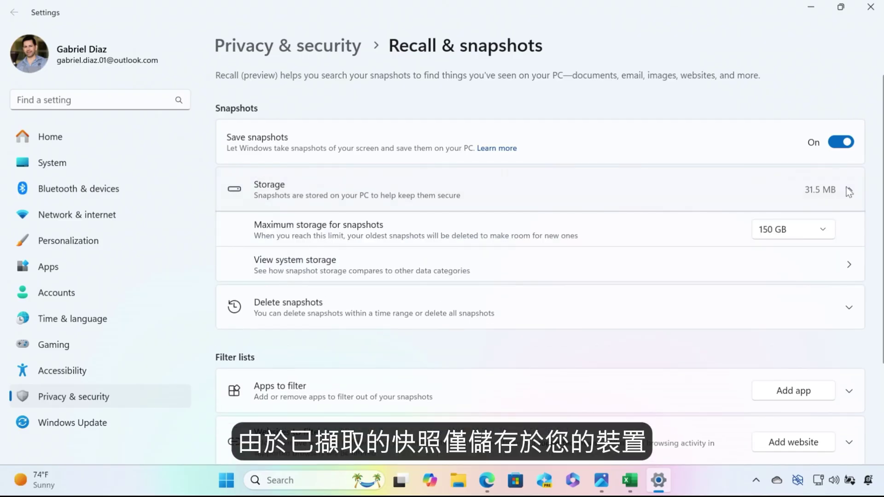
pyautogui.click(826, 223)
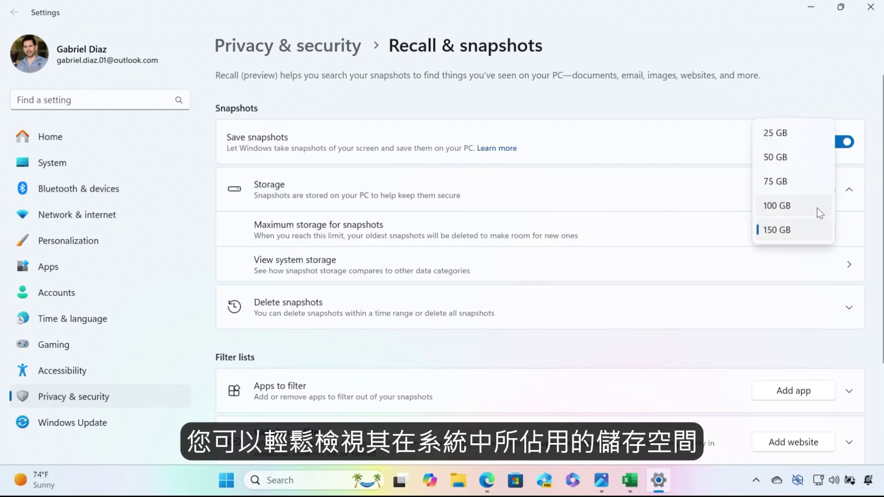
pyautogui.click(805, 230)
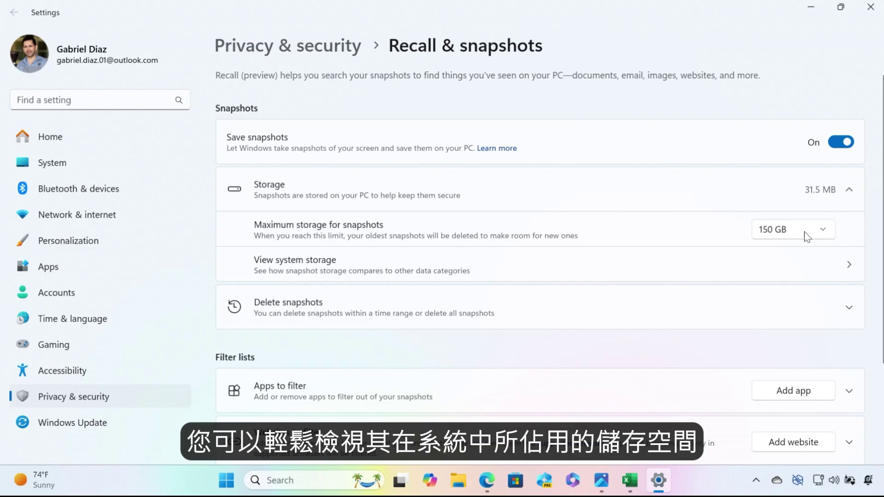
pyautogui.click(834, 263)
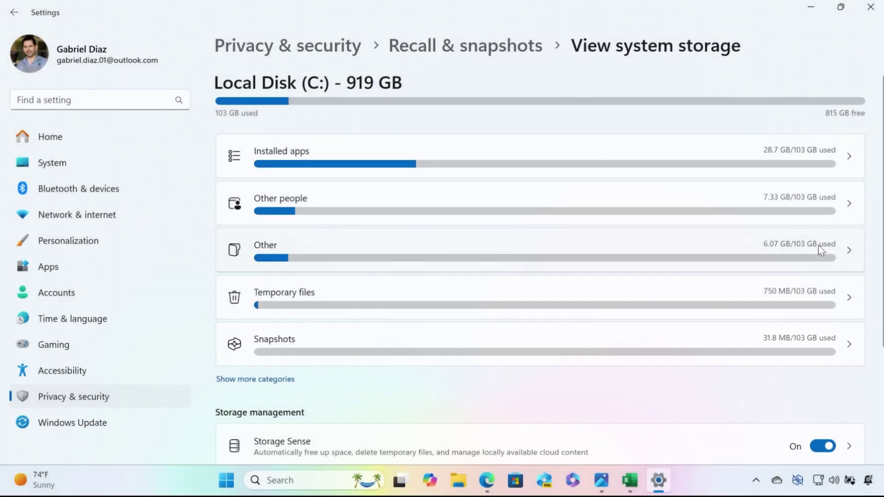
pyautogui.click(539, 51)
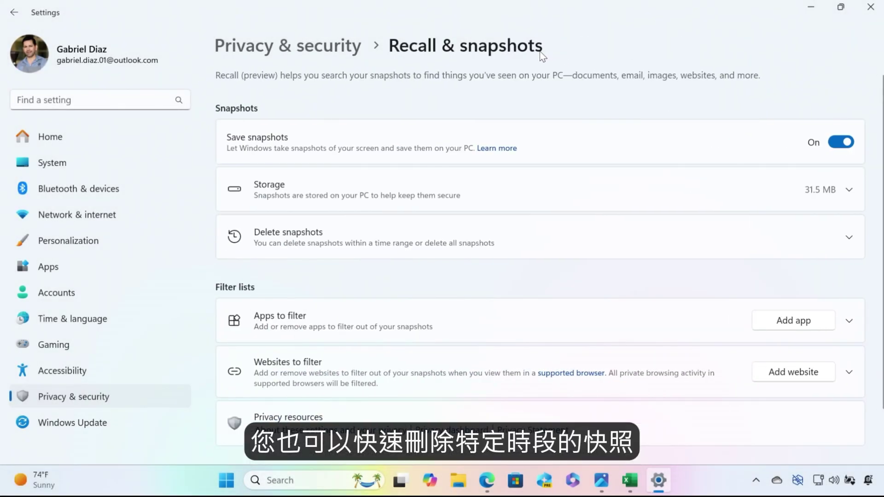
# - Set the snapshot deletion timeframe to Past 30 days
pyautogui.click(832, 243)
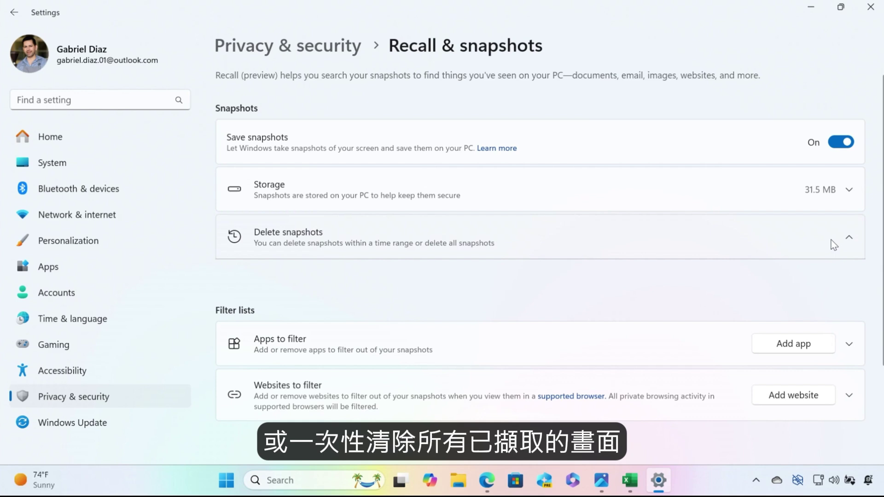
pyautogui.click(733, 275)
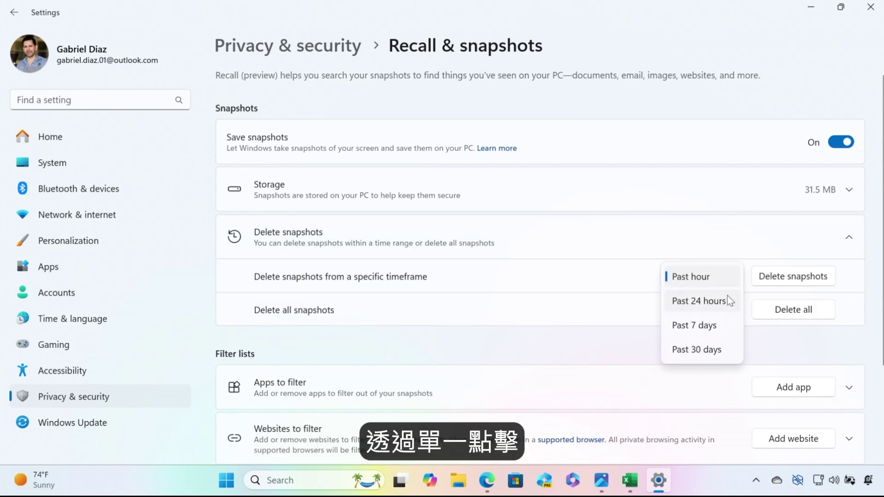
pyautogui.click(717, 349)
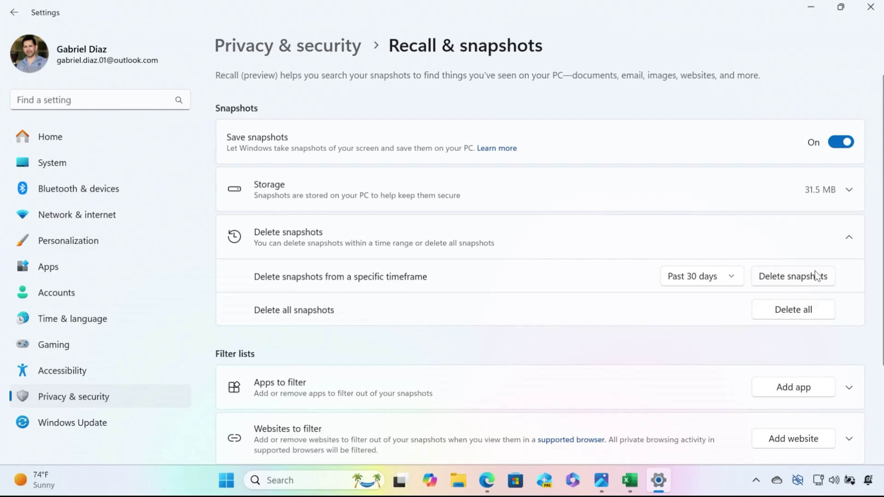
pyautogui.click(850, 241)
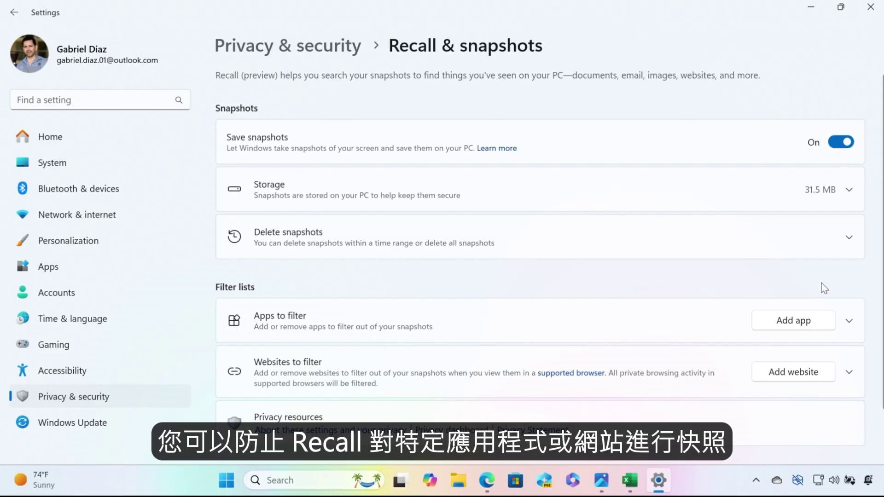
# - Add Edge to the apps filtered out of snapshots
pyautogui.click(806, 320)
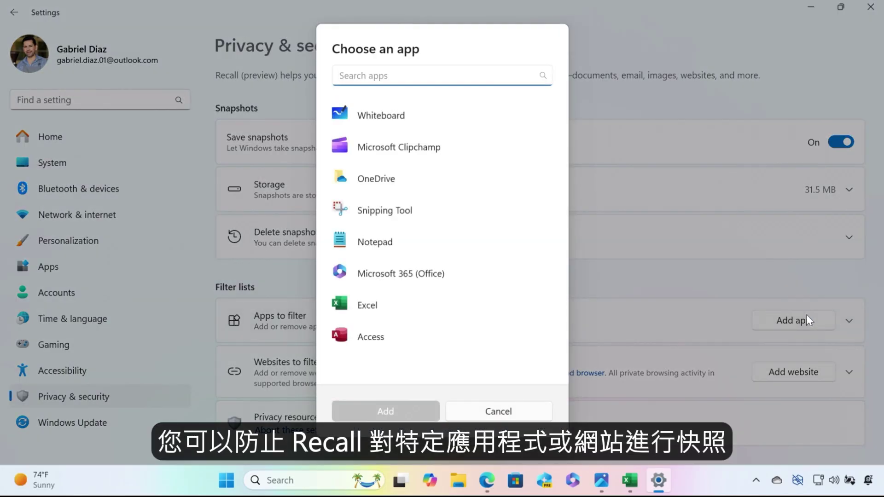
pyautogui.write('edge')
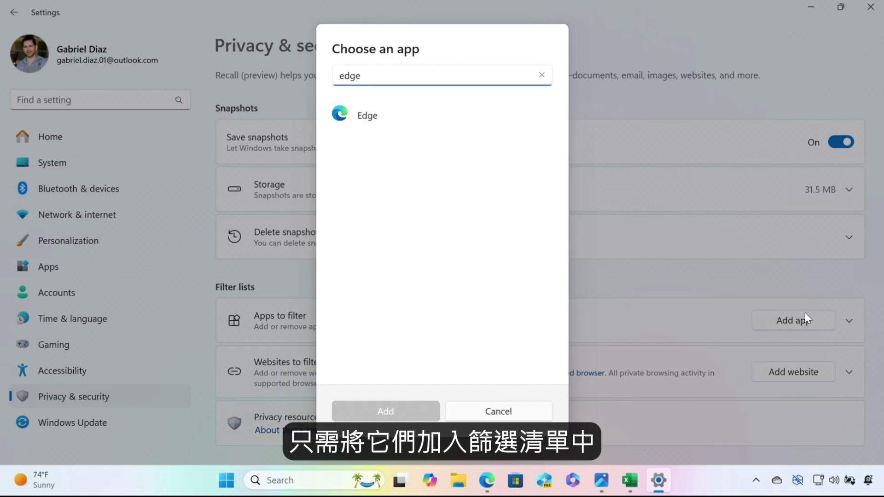
pyautogui.click(531, 120)
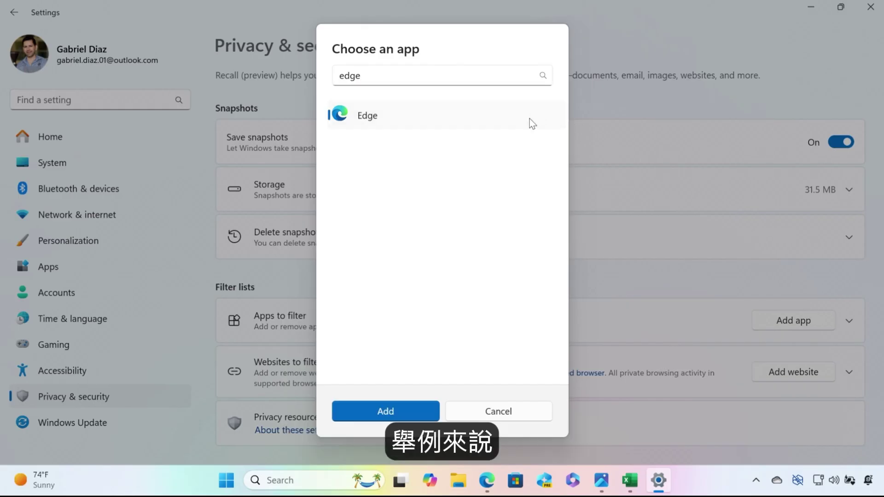
pyautogui.click(416, 406)
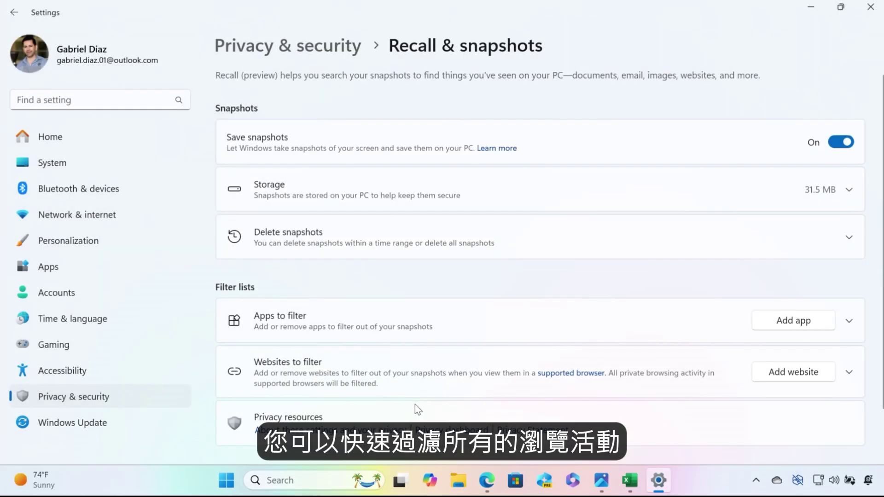
# - Remove Edge from the filtered apps list so no apps remain filtered
pyautogui.click(848, 320)
pyautogui.click(821, 361)
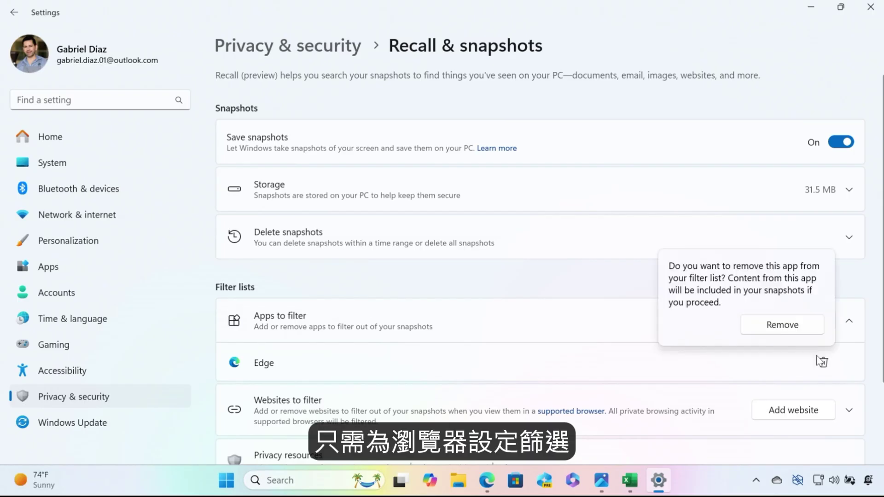
pyautogui.click(801, 325)
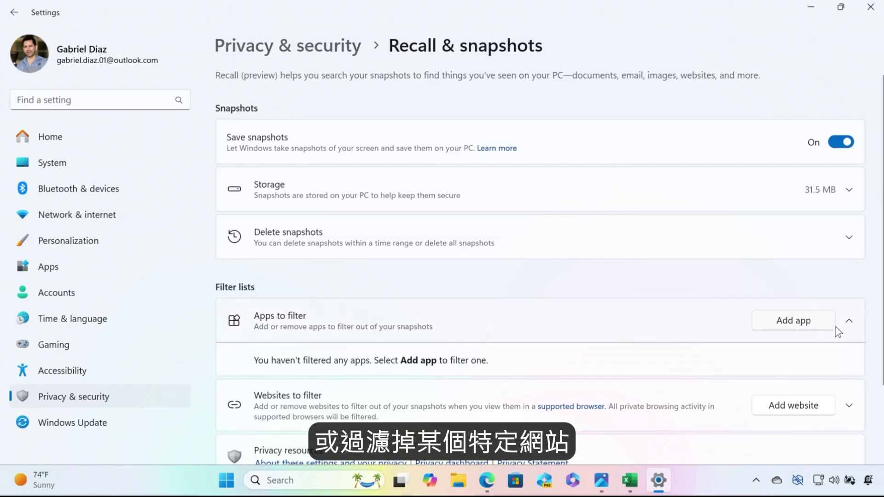
pyautogui.click(850, 322)
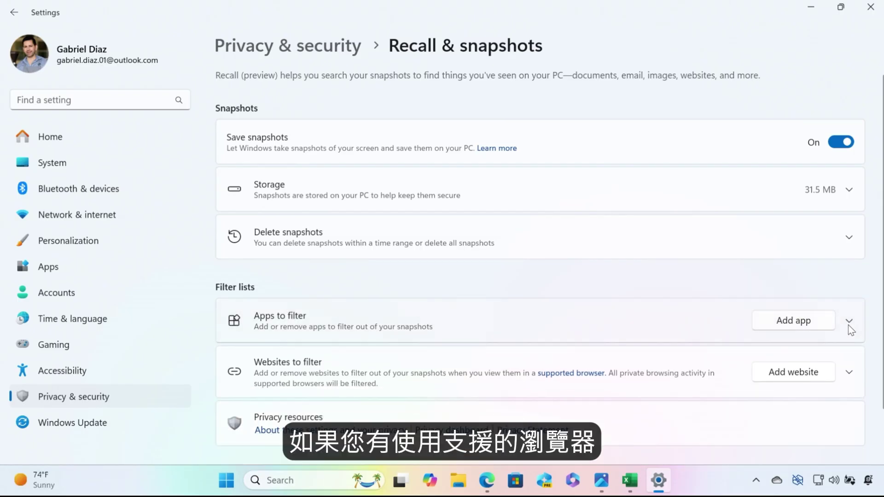
pyautogui.click(798, 368)
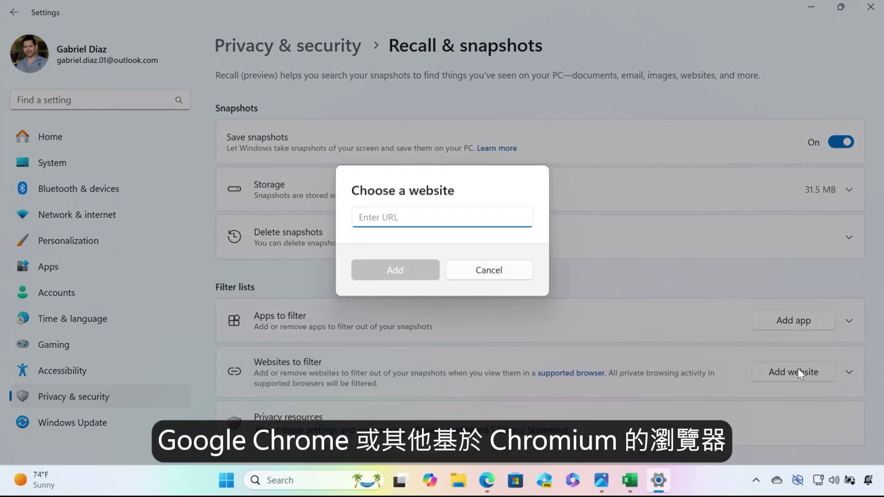
pyautogui.write('www.vaultden.com')
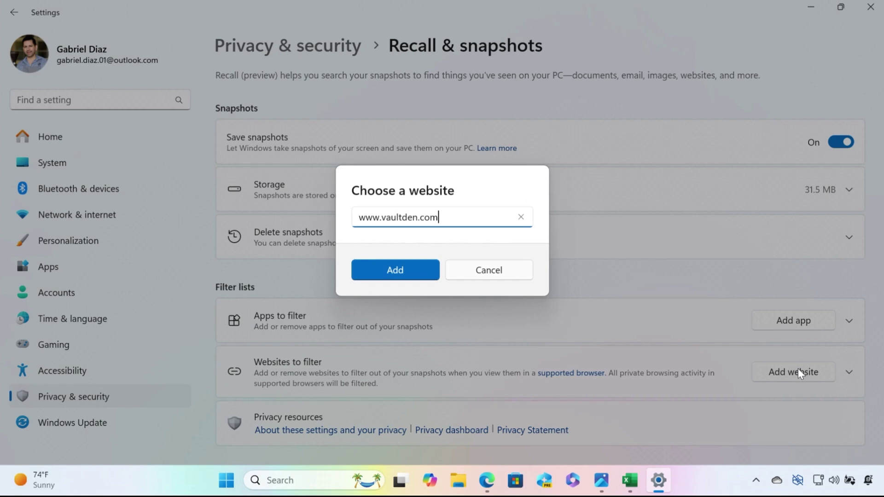
pyautogui.press('Return')
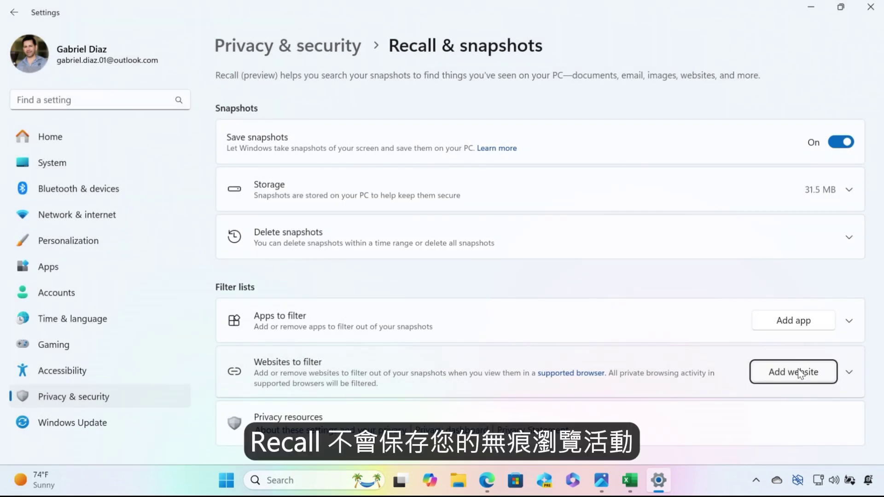
pyautogui.click(847, 372)
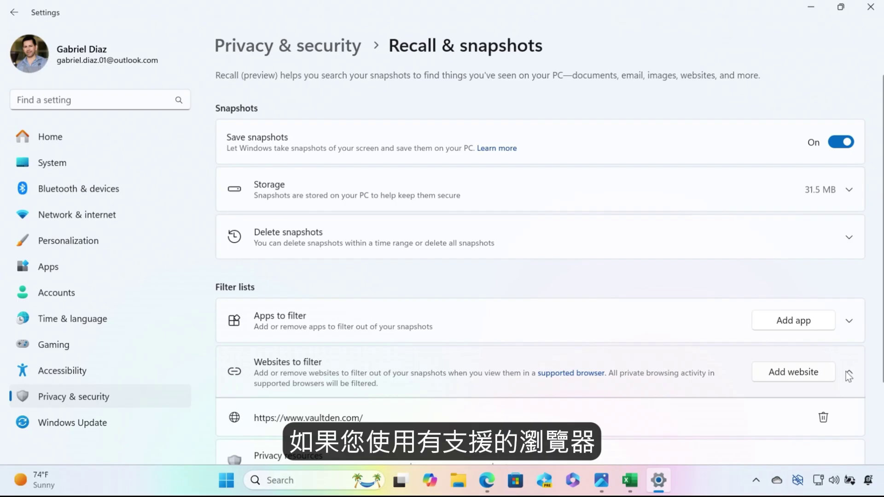
pyautogui.click(847, 372)
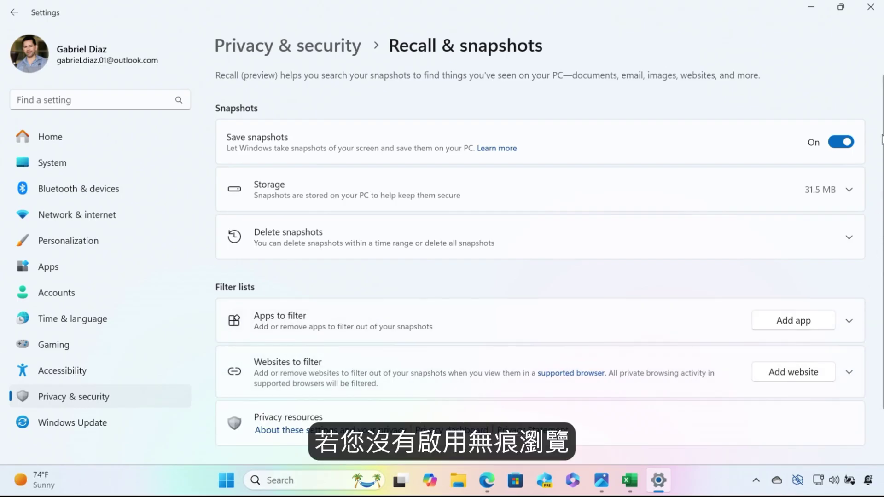
# - Close Settings, resume snapshots from the tray, and bring the Furniture Shopping Budgeting List in Excel forward
pyautogui.click(874, 9)
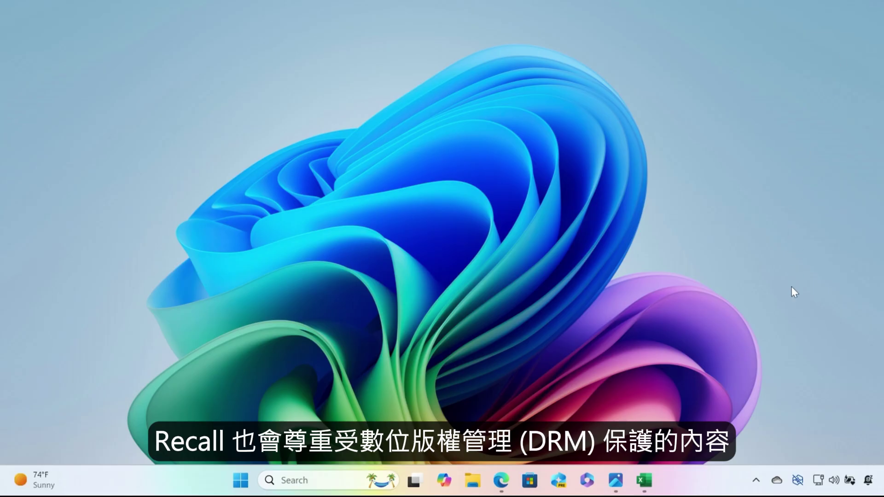
pyautogui.click(797, 480)
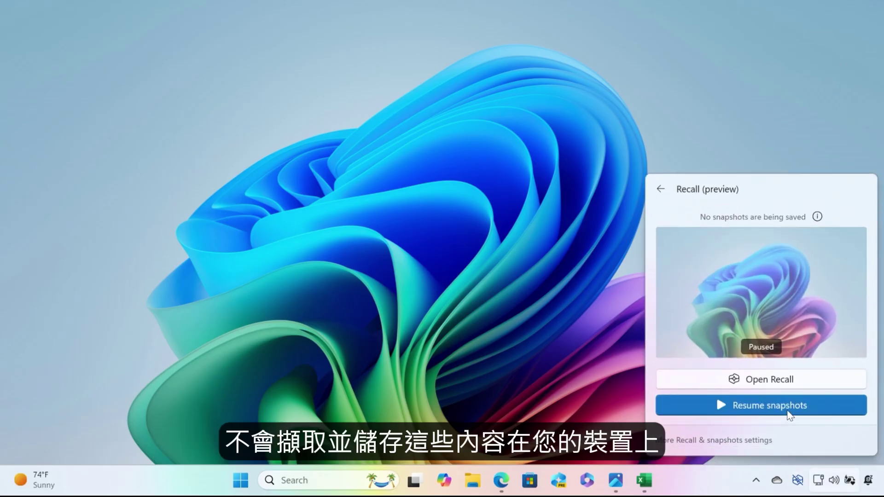
pyautogui.click(790, 415)
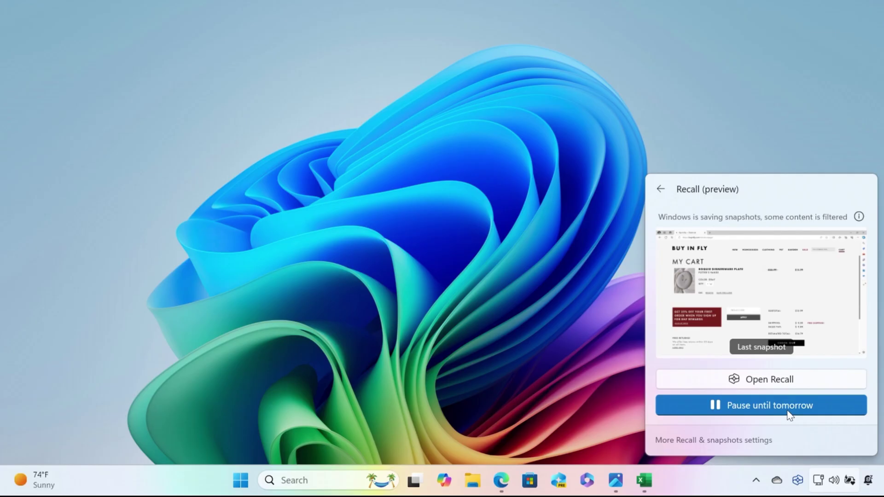
pyautogui.click(645, 480)
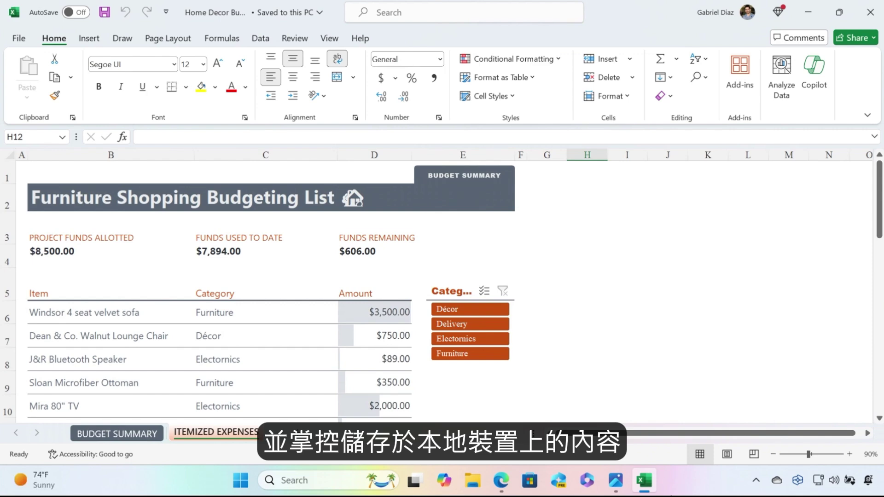
# - Stop at the VaultDen accounts page in Edge, then bring Photos' 'Farmhouse kitchen remodel ideas' results forward
pyautogui.hotkey('alt', 'Tab')
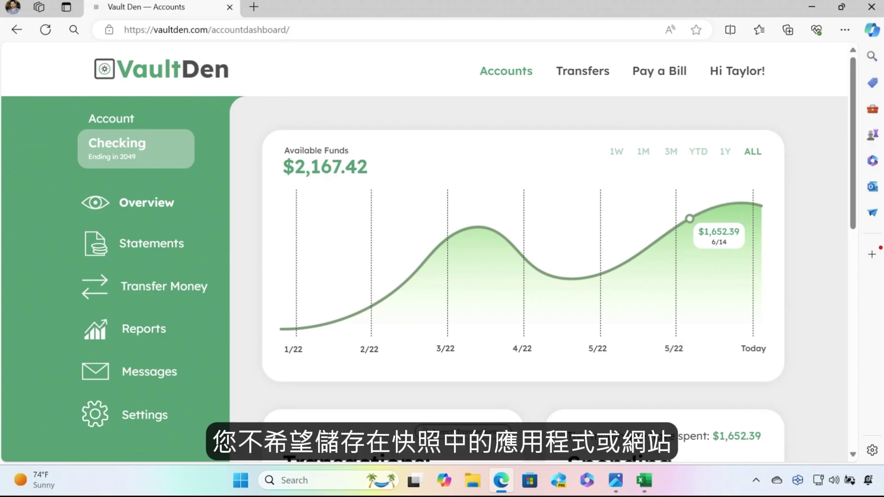
pyautogui.hotkey('alt', 'Tab')
pyautogui.hotkey('alt', 'Tab')
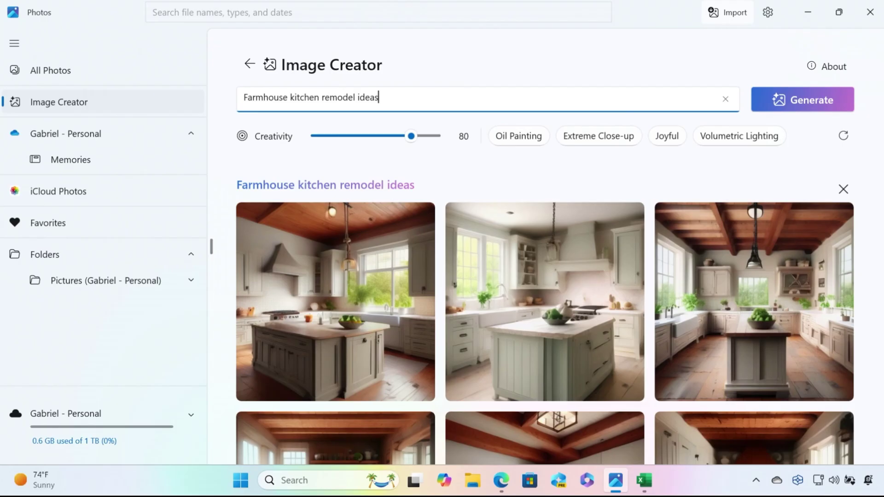
# - Step Recall's timeline back and forth between today's Excel and Photos snapshots, then return to VaultDen in Edge
pyautogui.click(561, 482)
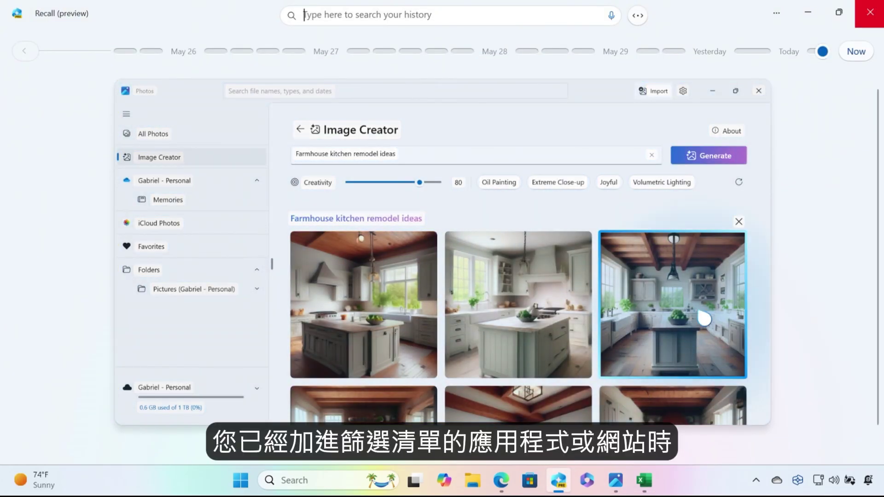
pyautogui.click(810, 53)
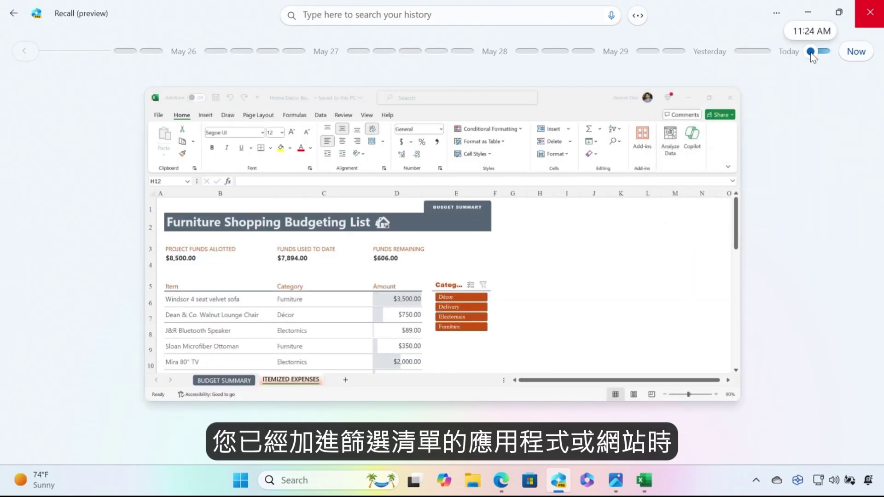
pyautogui.click(812, 55)
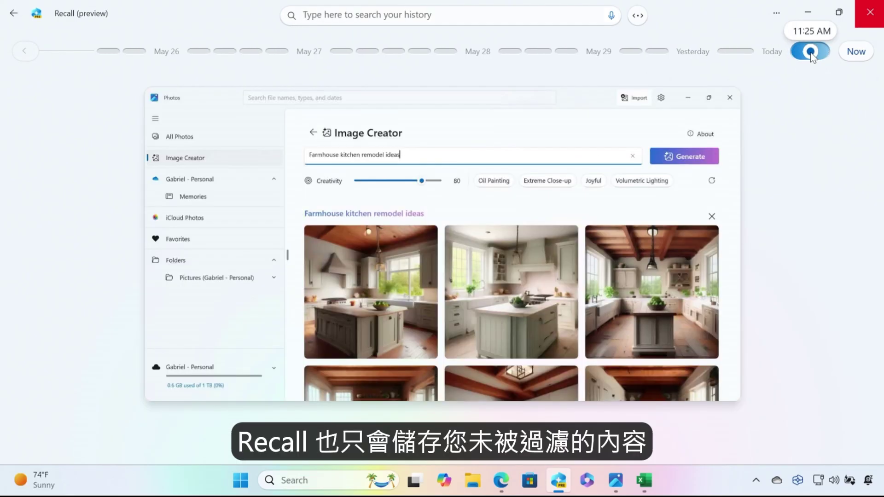
pyautogui.click(808, 54)
pyautogui.click(815, 55)
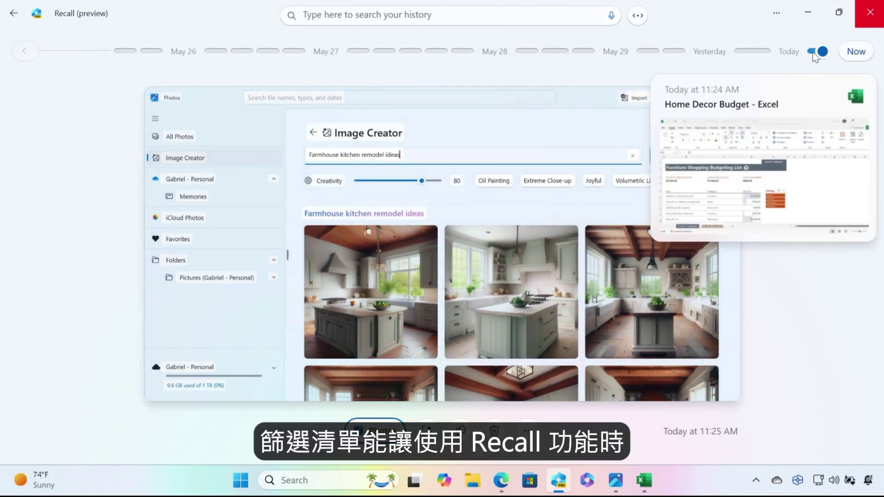
pyautogui.hotkey('alt', 'Tab')
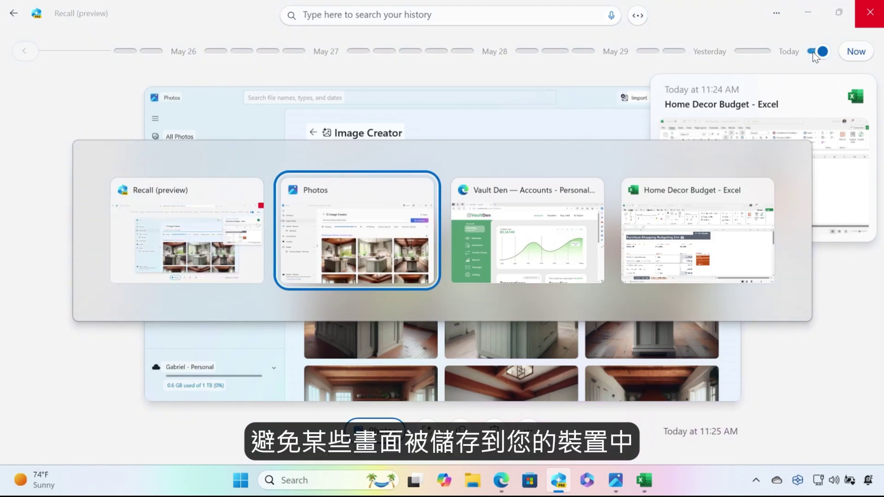
pyautogui.hotkey('alt', 'Tab')
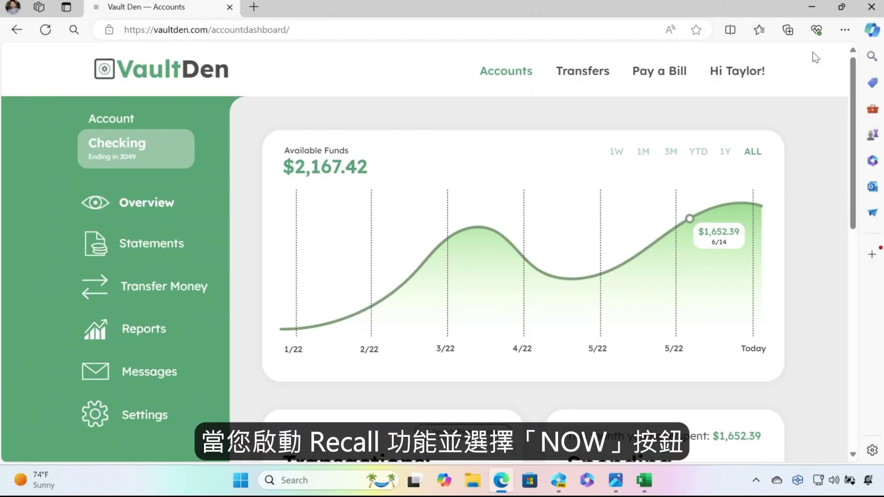
# - Copy the $2,167.42 available-funds amount from Recall's live Now view, then minimize Recall
pyautogui.hotkey('alt', 'Tab')
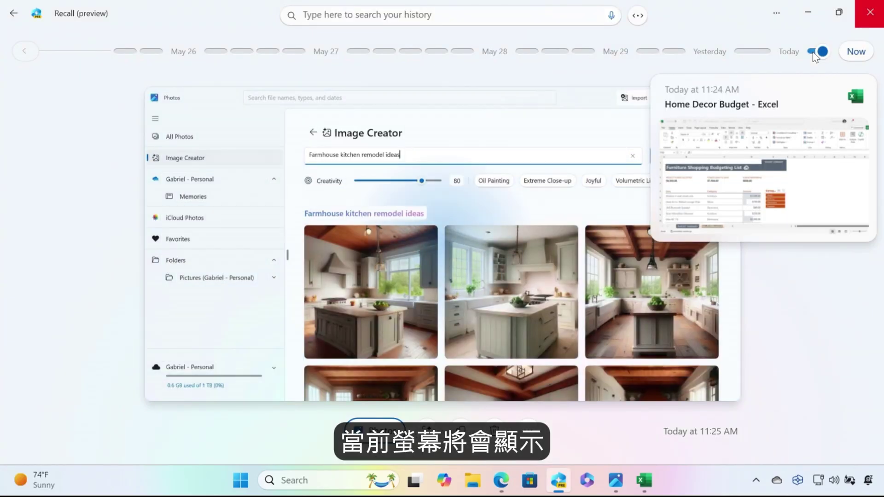
pyautogui.click(852, 51)
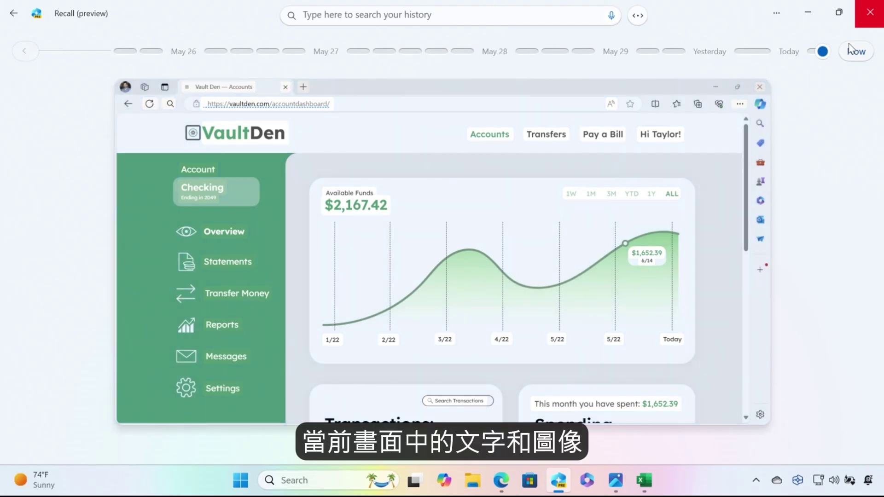
pyautogui.doubleClick(373, 203)
pyautogui.rightClick(374, 206)
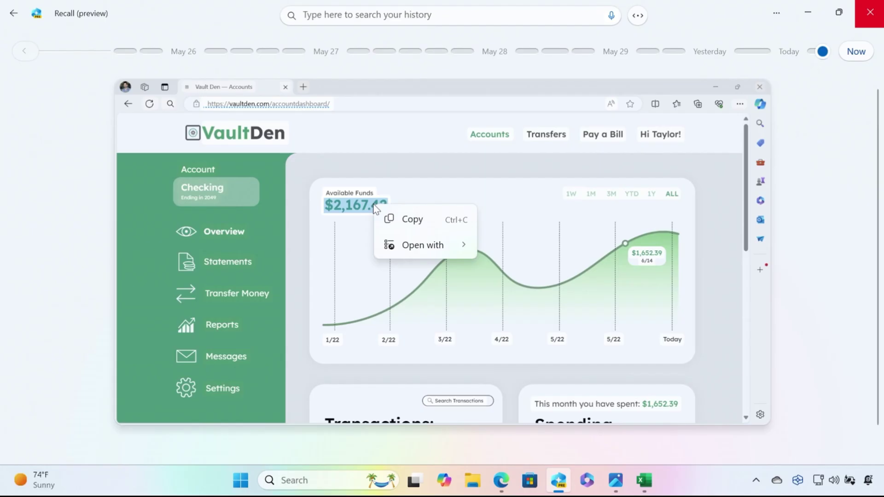
pyautogui.click(389, 220)
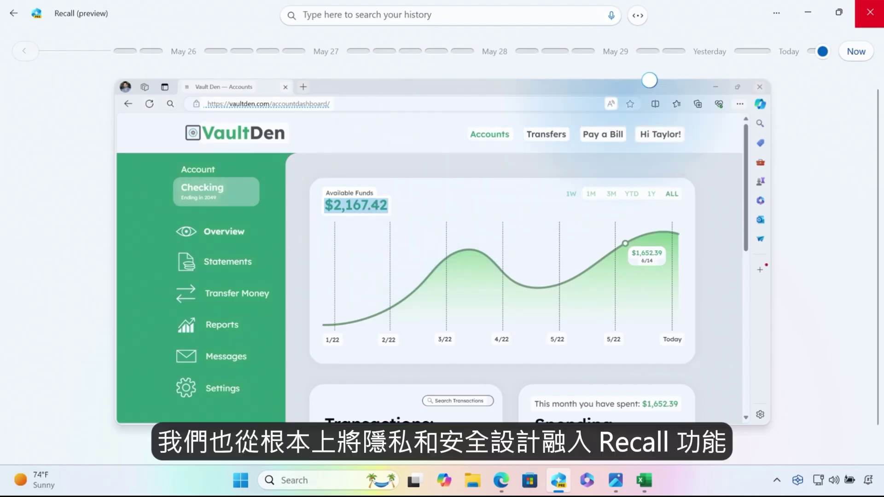
pyautogui.click(803, 11)
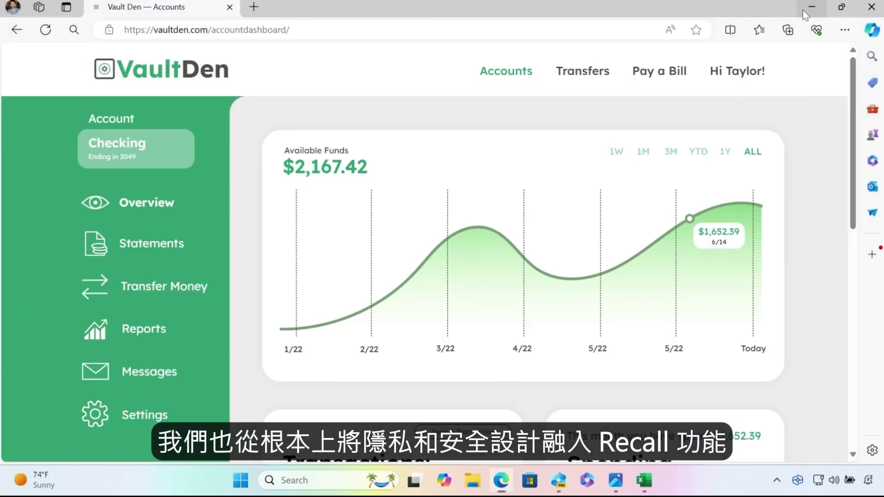
# - Minimize the Edge VaultDen window, leaving the bare Windows 11 desktop
pyautogui.click(803, 11)
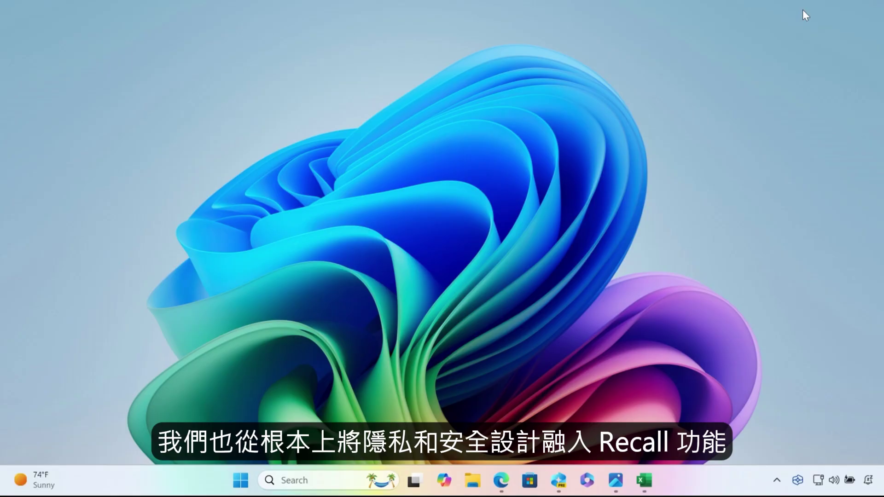